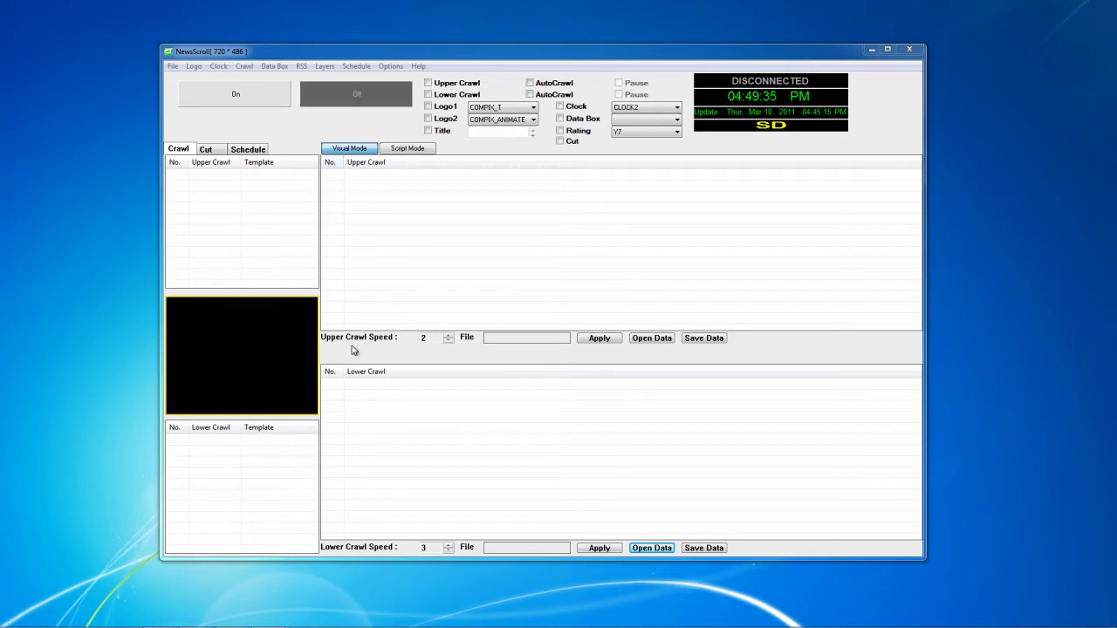
Open ex3.txt in Notepad from the lower crawl's Open Data dialog to view its headlines.
{"action": "left_click", "coordinate": [650, 546]}
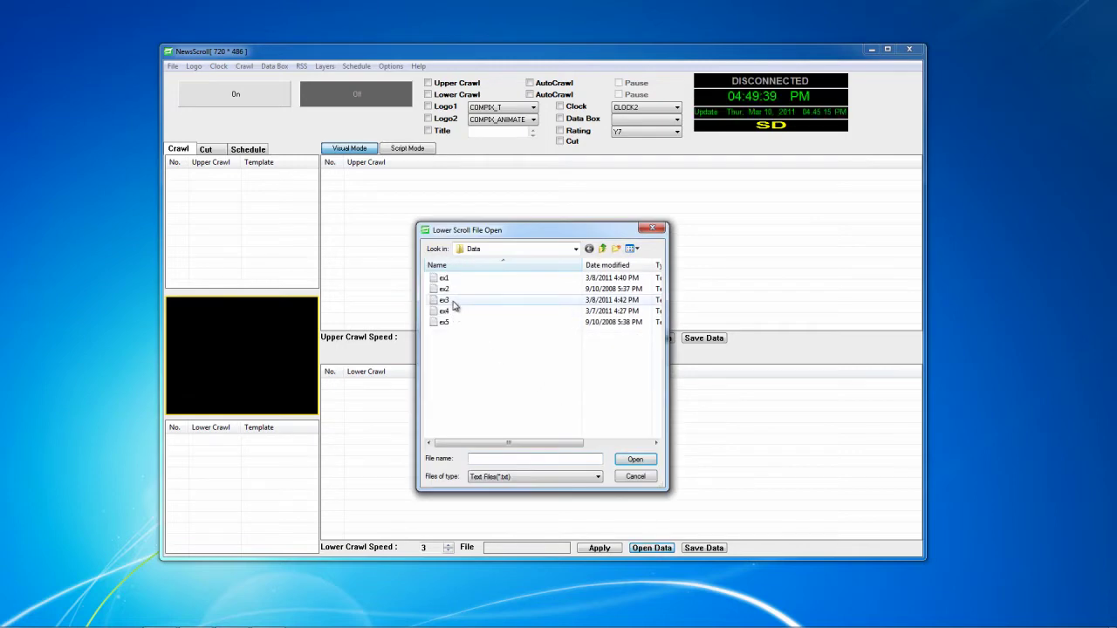
{"action": "left_click", "coordinate": [454, 300]}
{"action": "right_click", "coordinate": [452, 300]}
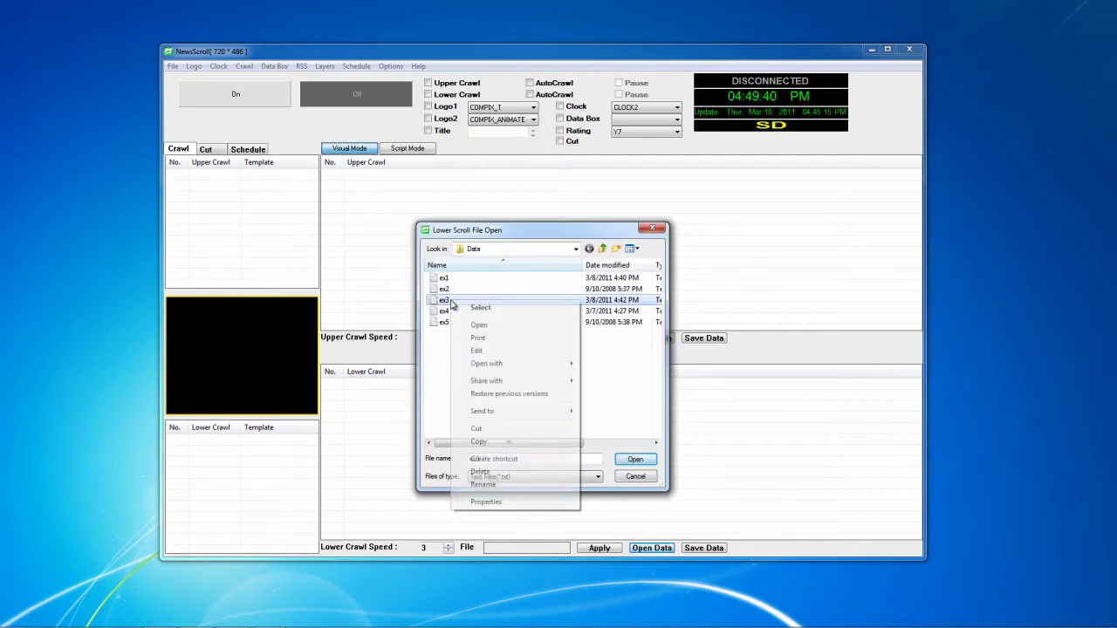
{"action": "left_click", "coordinate": [476, 351]}
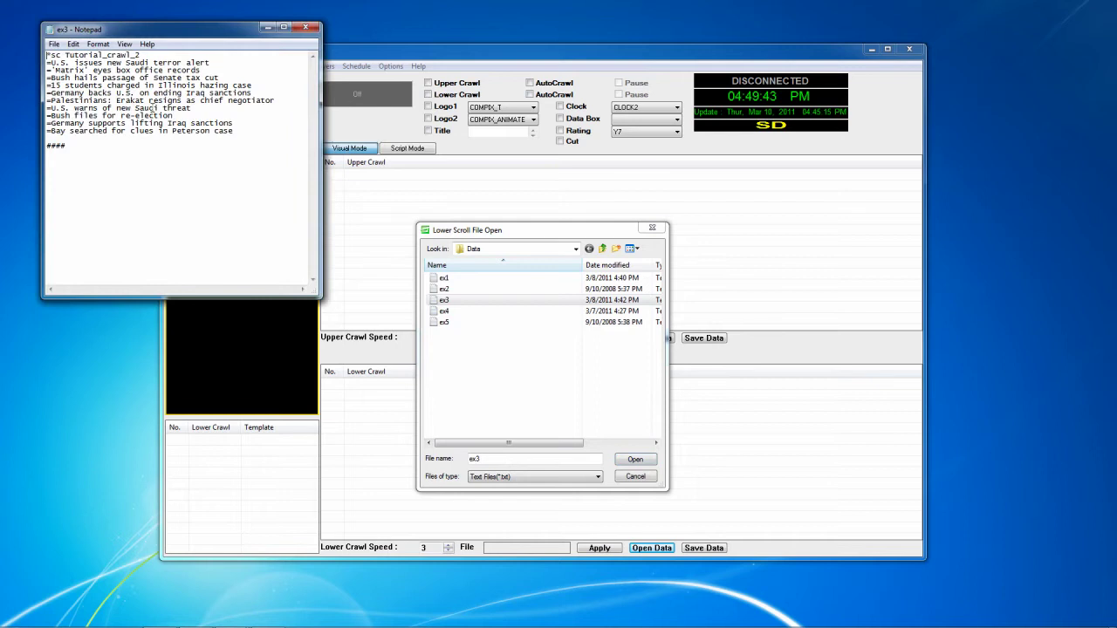
Review the ex3 headlines, close Notepad, and load ex3 into the lower crawl list.
{"action": "left_click_drag", "start_coordinate": [116, 66], "coordinate": [216, 85]}
{"action": "left_click", "coordinate": [216, 85]}
{"action": "left_click", "coordinate": [307, 29]}
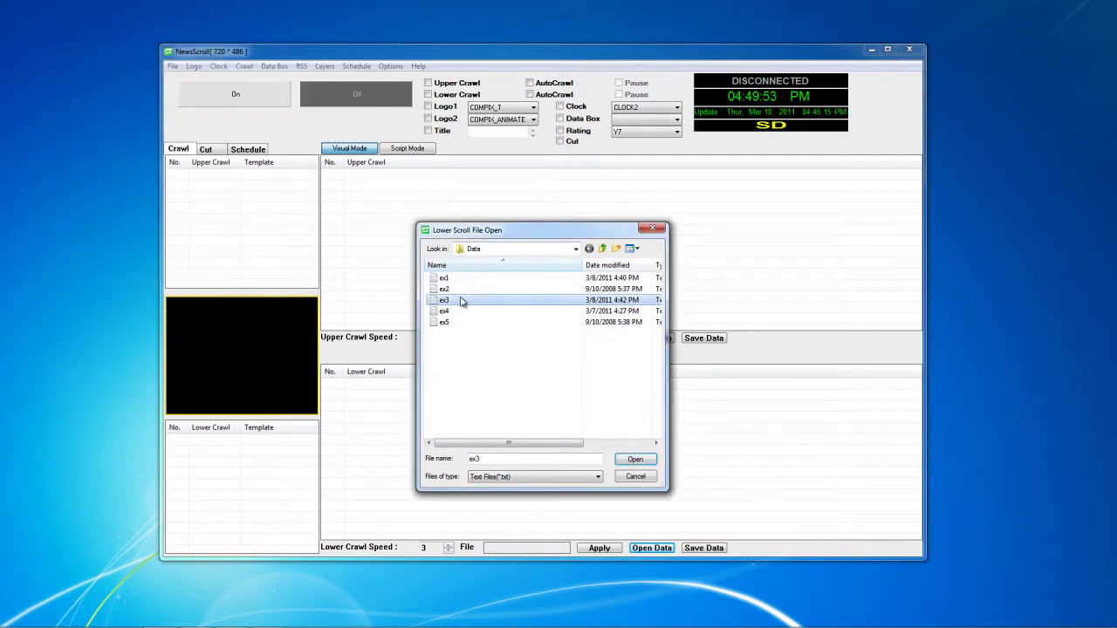
{"action": "left_click", "coordinate": [636, 459]}
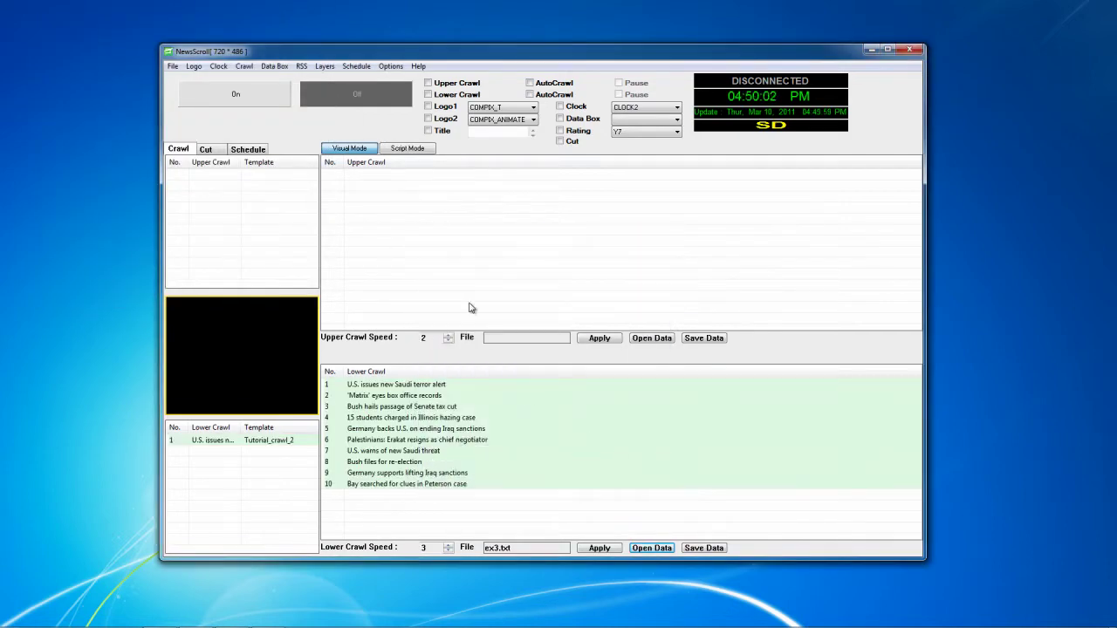
Enable the lower crawl, run it on air, then take it off air.
{"action": "left_click", "coordinate": [428, 95]}
{"action": "left_click", "coordinate": [286, 102]}
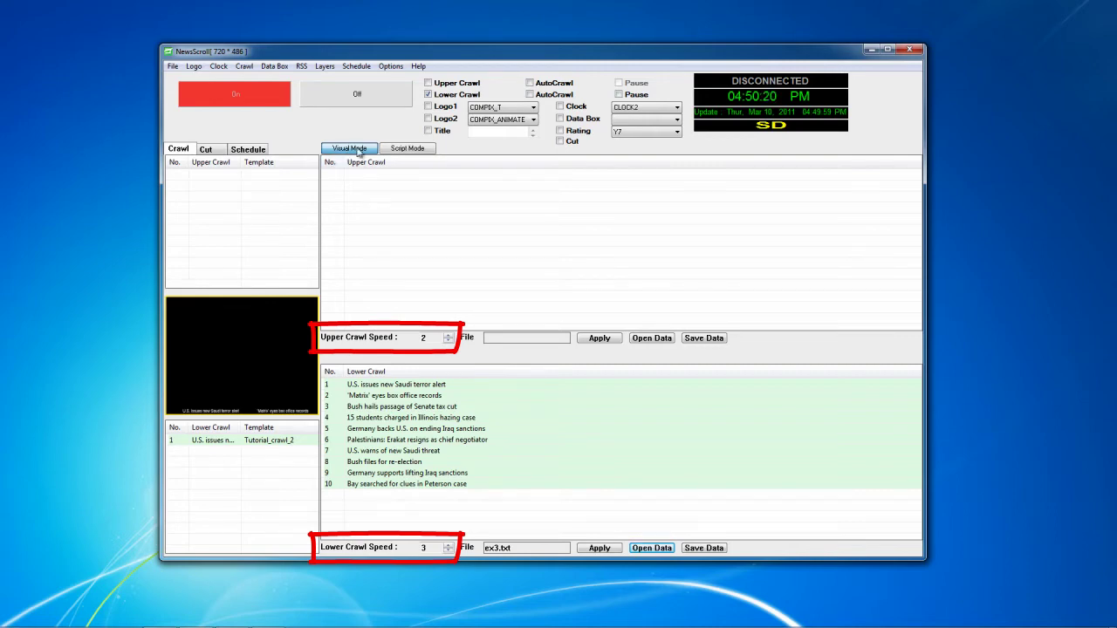
{"action": "left_click", "coordinate": [370, 96]}
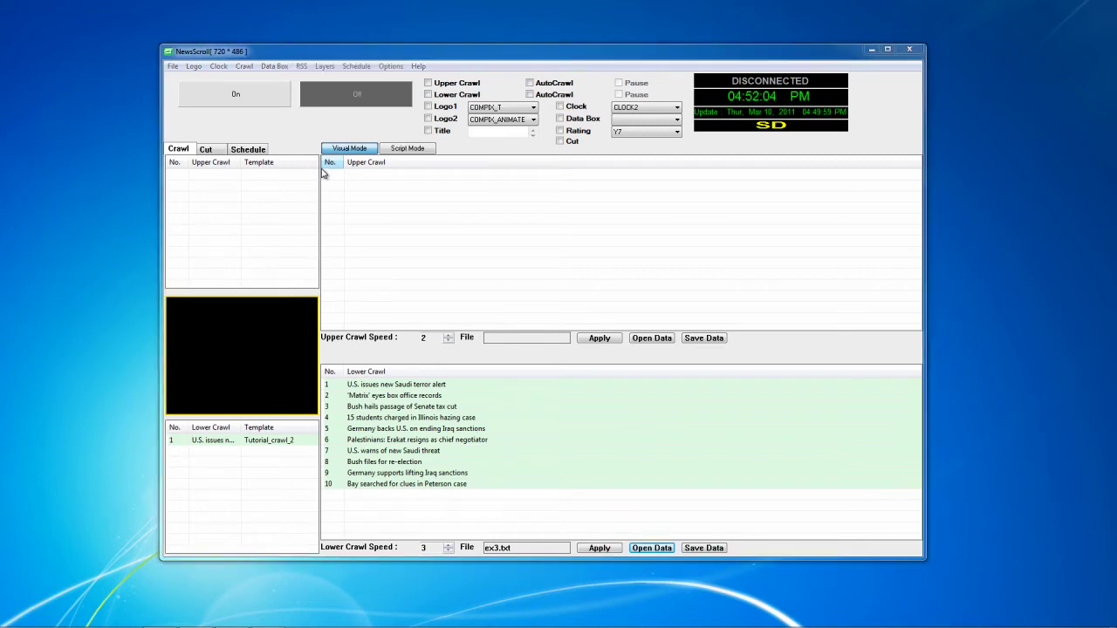
Open the lower crawl entry's Tutorial_crawl_2 template with Edit Template.
{"action": "left_click", "coordinate": [273, 444]}
{"action": "right_click", "coordinate": [267, 442]}
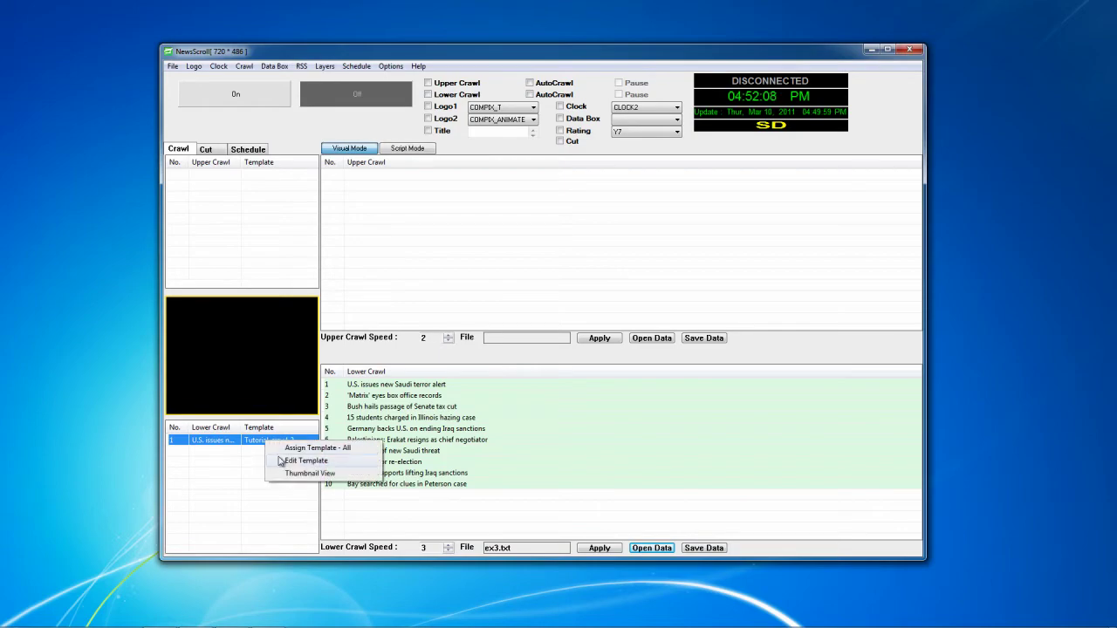
{"action": "left_click", "coordinate": [274, 462]}
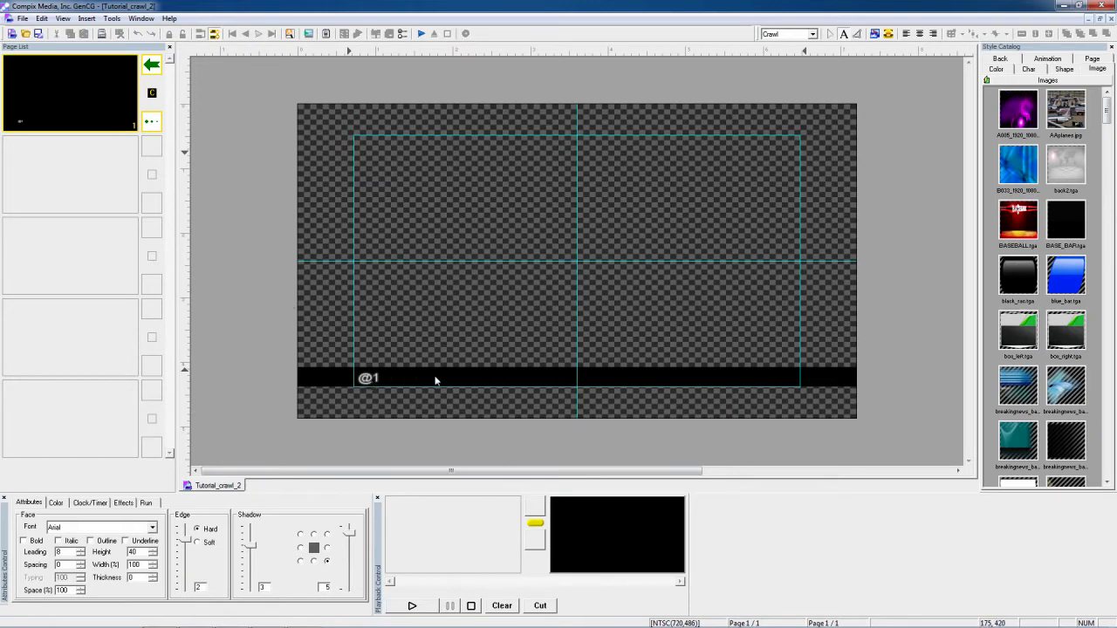
{"action": "left_click", "coordinate": [502, 380]}
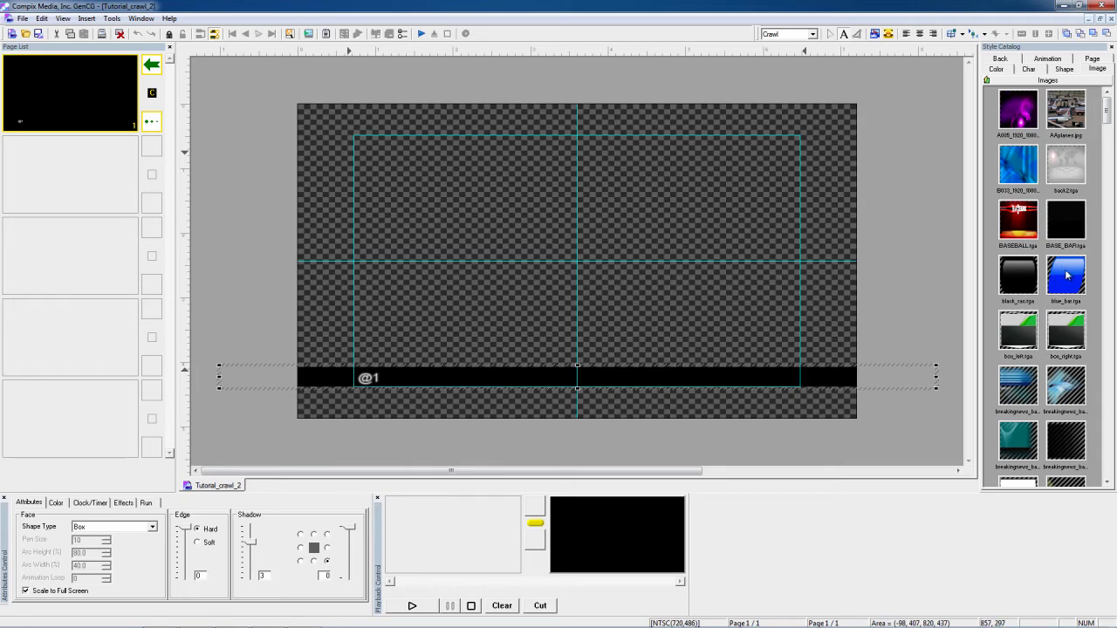
{"action": "left_click_drag", "start_coordinate": [1067, 275], "coordinate": [653, 316]}
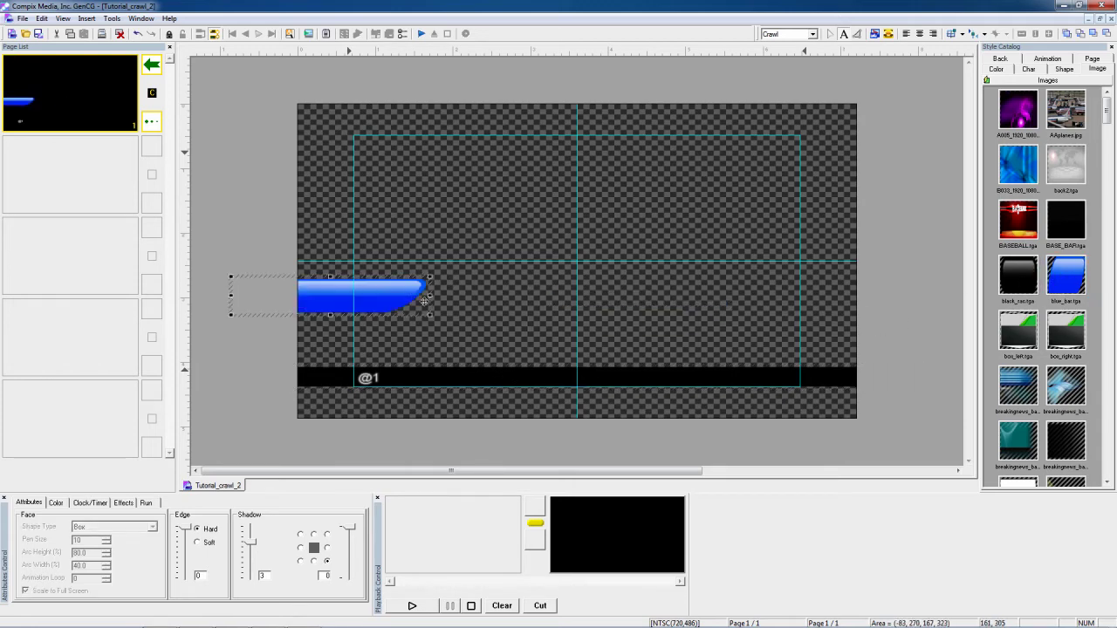
{"action": "left_click_drag", "start_coordinate": [957, 293], "coordinate": [958, 294]}
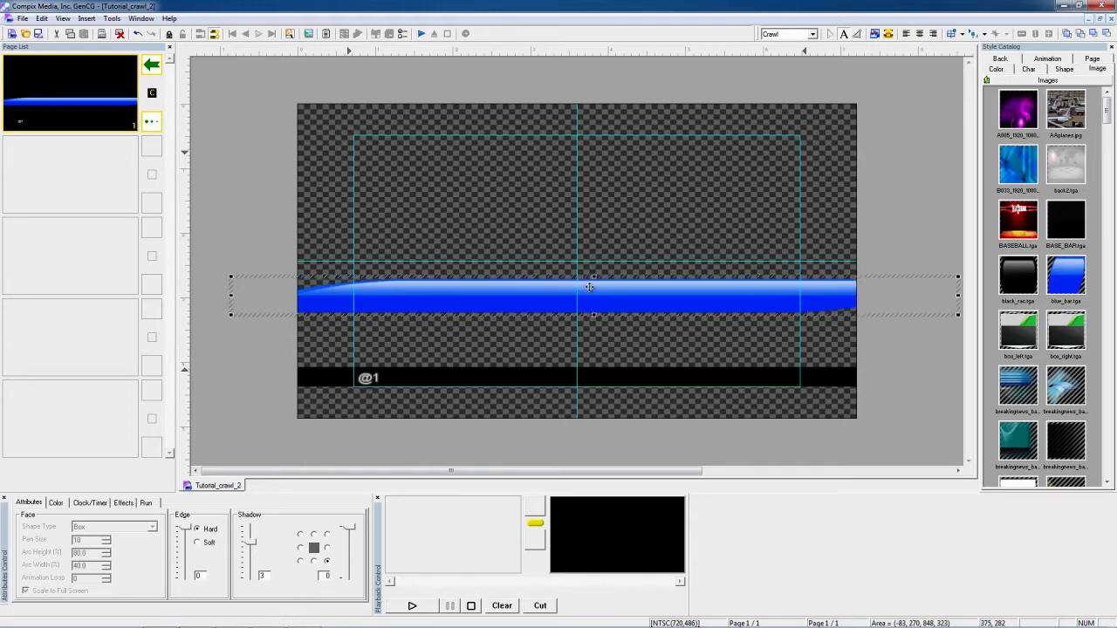
{"action": "left_click_drag", "start_coordinate": [592, 279], "coordinate": [571, 331]}
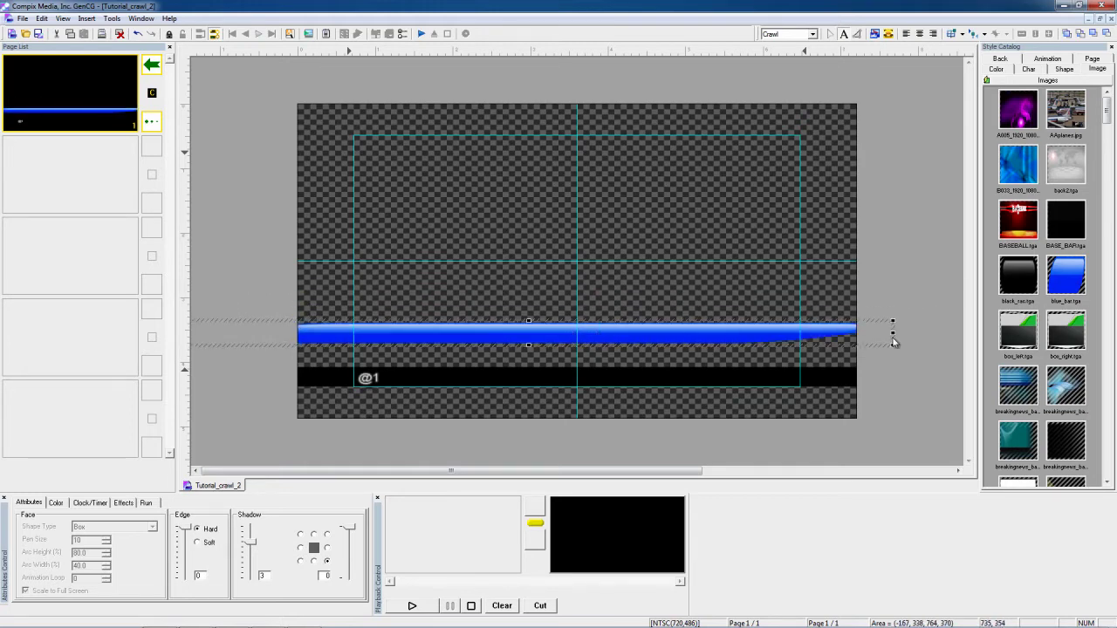
{"action": "left_click_drag", "start_coordinate": [893, 333], "coordinate": [871, 356]}
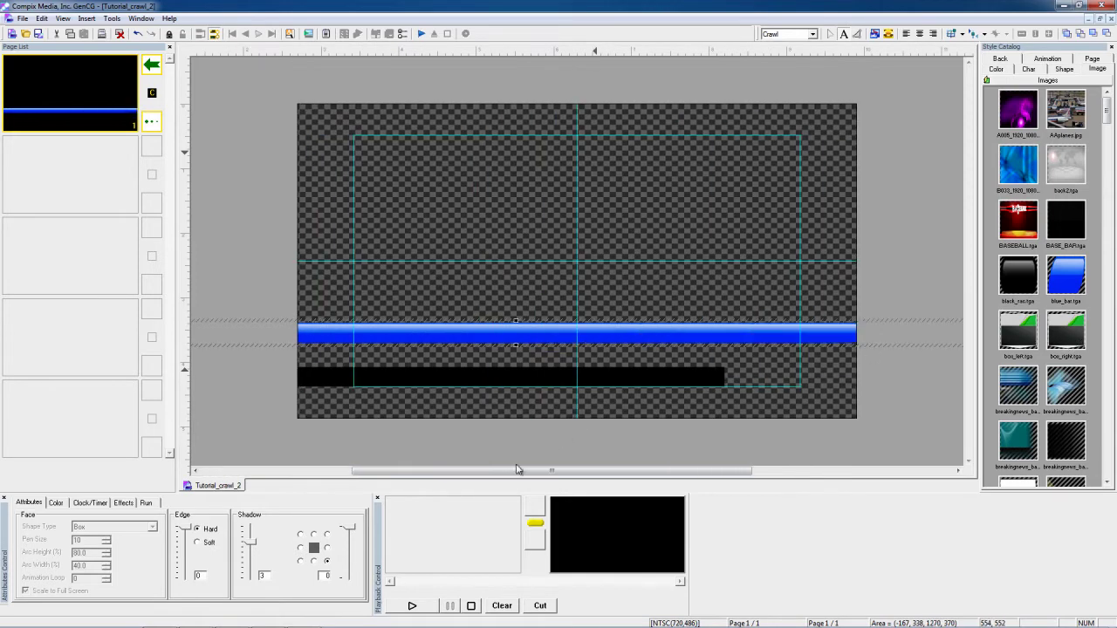
{"action": "left_click_drag", "start_coordinate": [520, 471], "coordinate": [348, 482]}
{"action": "left_click_drag", "start_coordinate": [471, 340], "coordinate": [454, 340]}
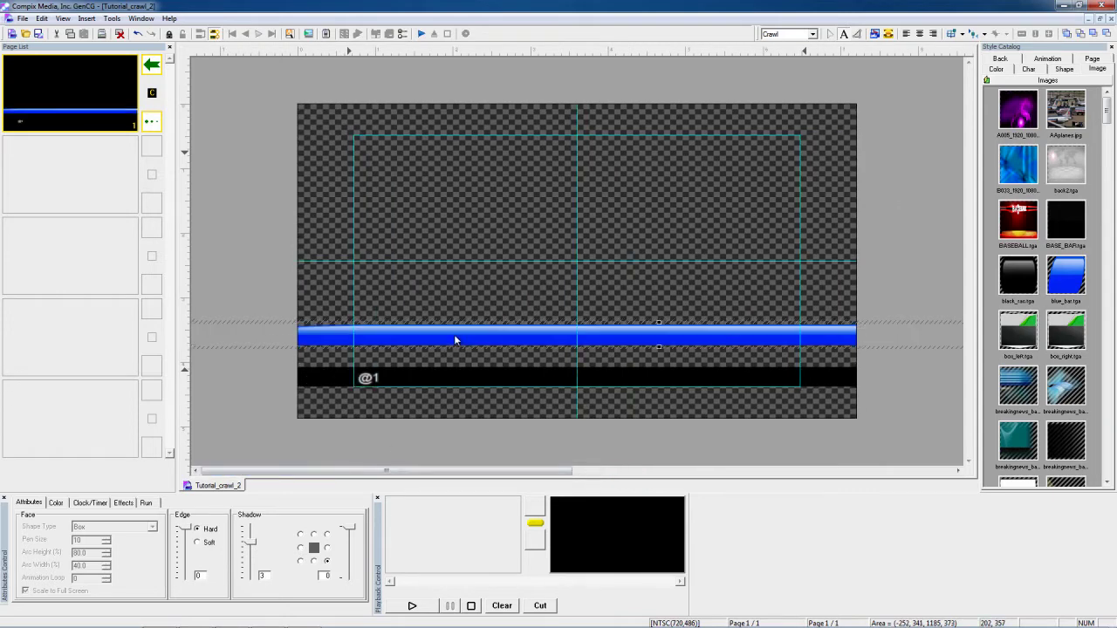
{"action": "right_click", "coordinate": [468, 335]}
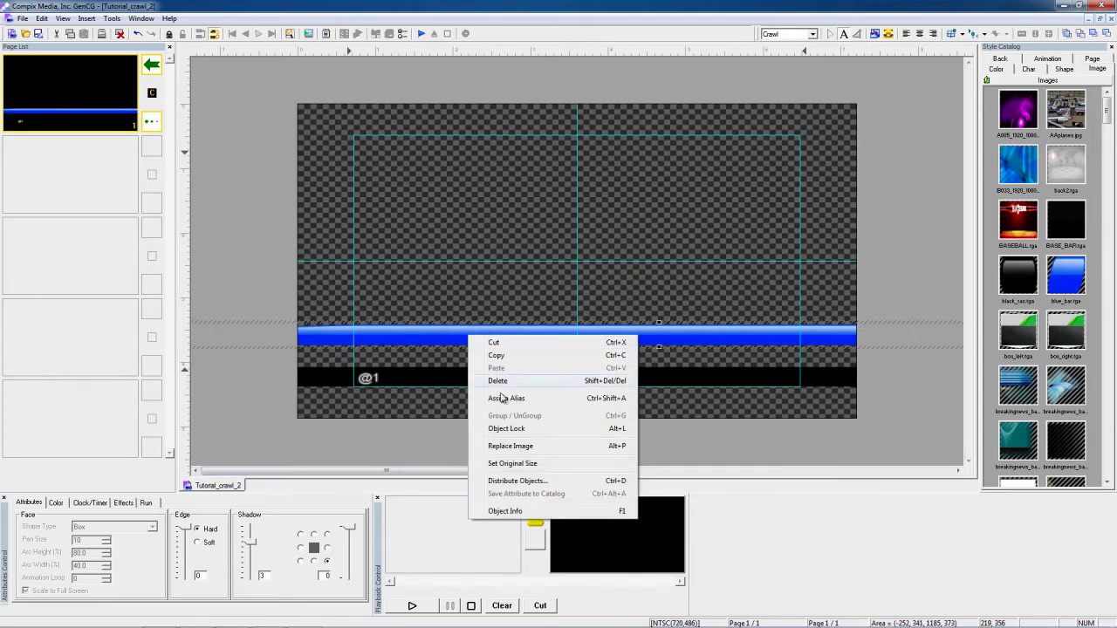
{"action": "left_click", "coordinate": [494, 342]}
Try moving @1 to the bar's left end, undo it with Ctrl+Z, and save Tutorial_crawl_2.
{"action": "left_click", "coordinate": [367, 378]}
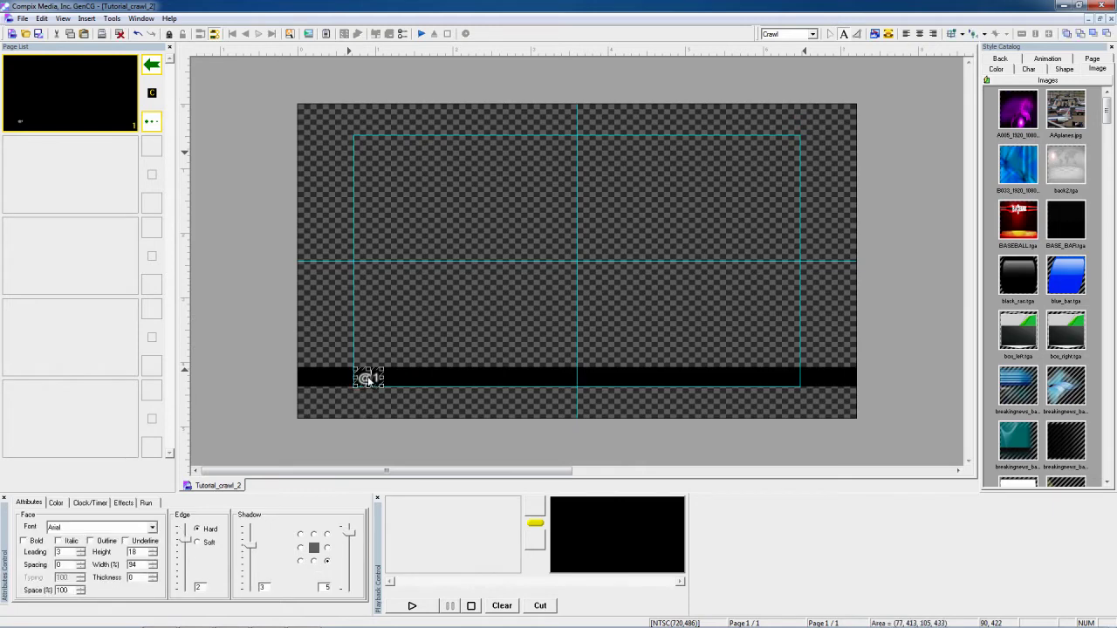
{"action": "left_click", "coordinate": [439, 376]}
{"action": "left_click", "coordinate": [364, 379]}
{"action": "left_click_drag", "start_coordinate": [374, 370], "coordinate": [324, 374]}
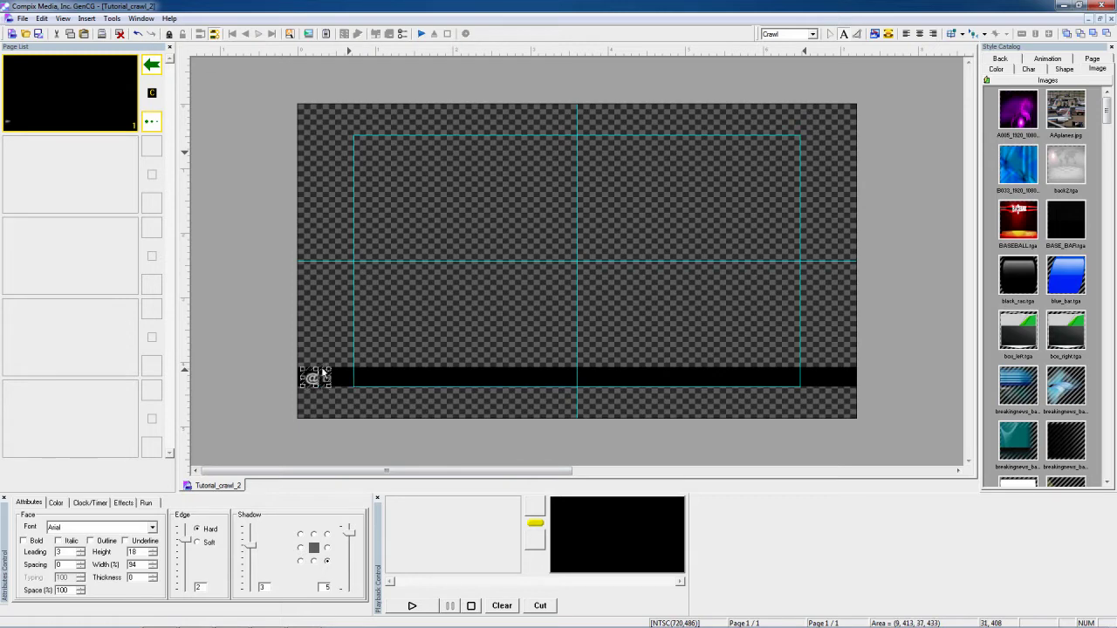
{"action": "key", "text": "ctrl+z"}
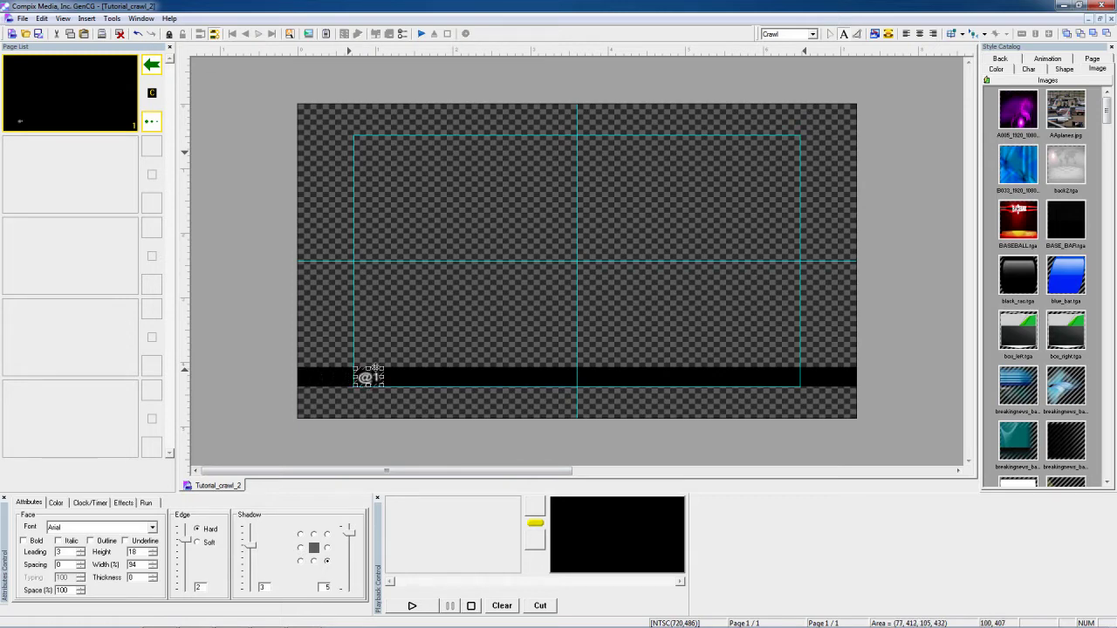
{"action": "left_click", "coordinate": [22, 19]}
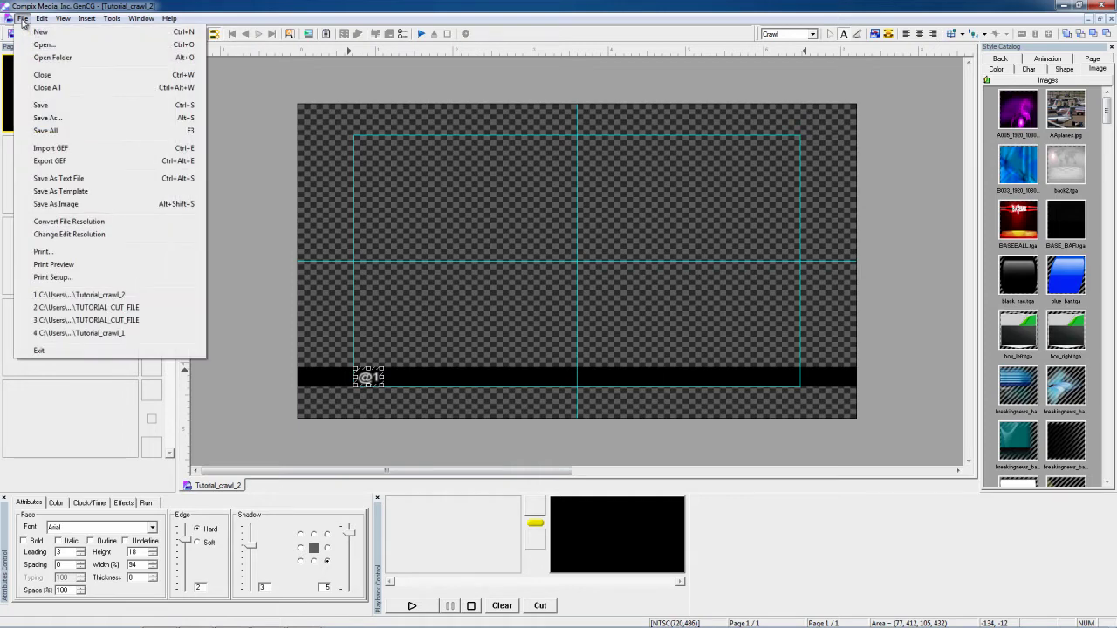
{"action": "left_click", "coordinate": [48, 106]}
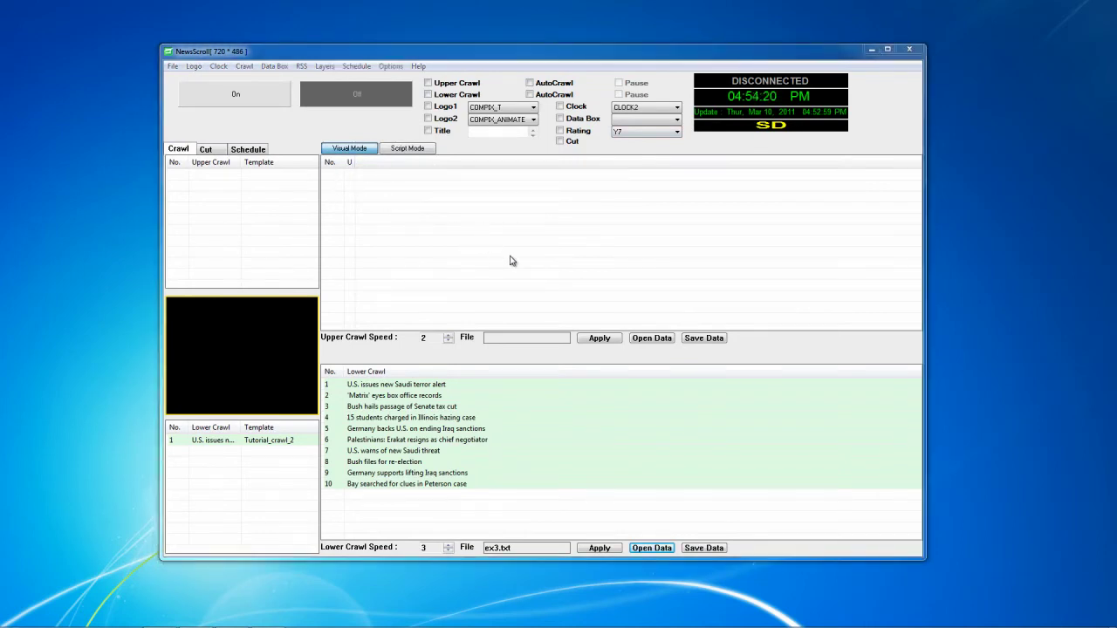
Load ex1.txt from the Data folder into the upper crawl.
{"action": "left_click", "coordinate": [651, 337]}
{"action": "left_click", "coordinate": [443, 277]}
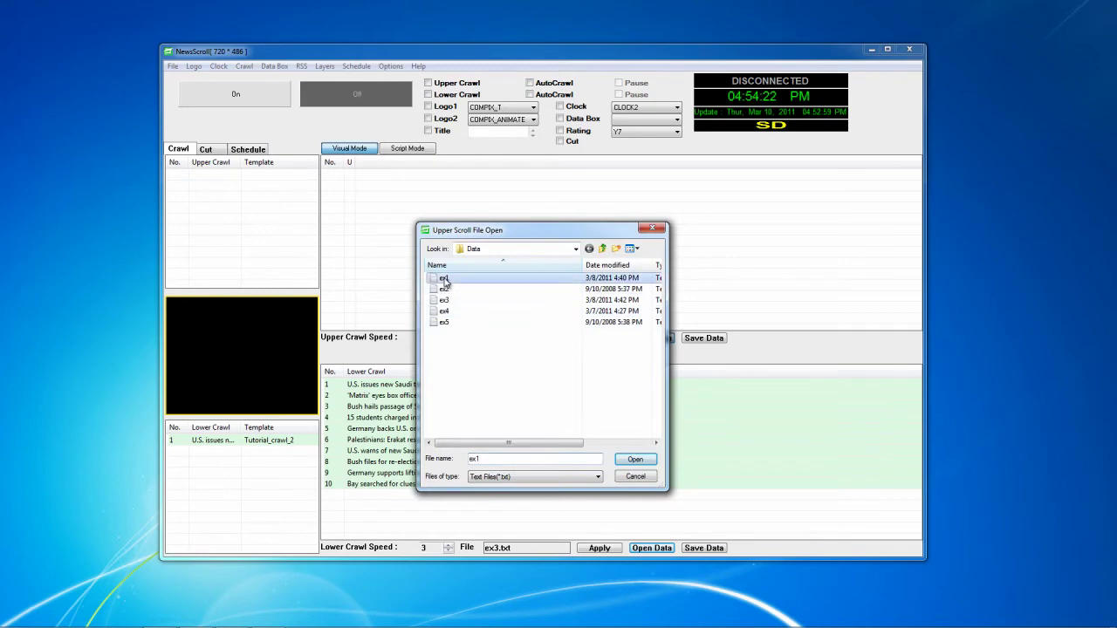
{"action": "left_click", "coordinate": [636, 459]}
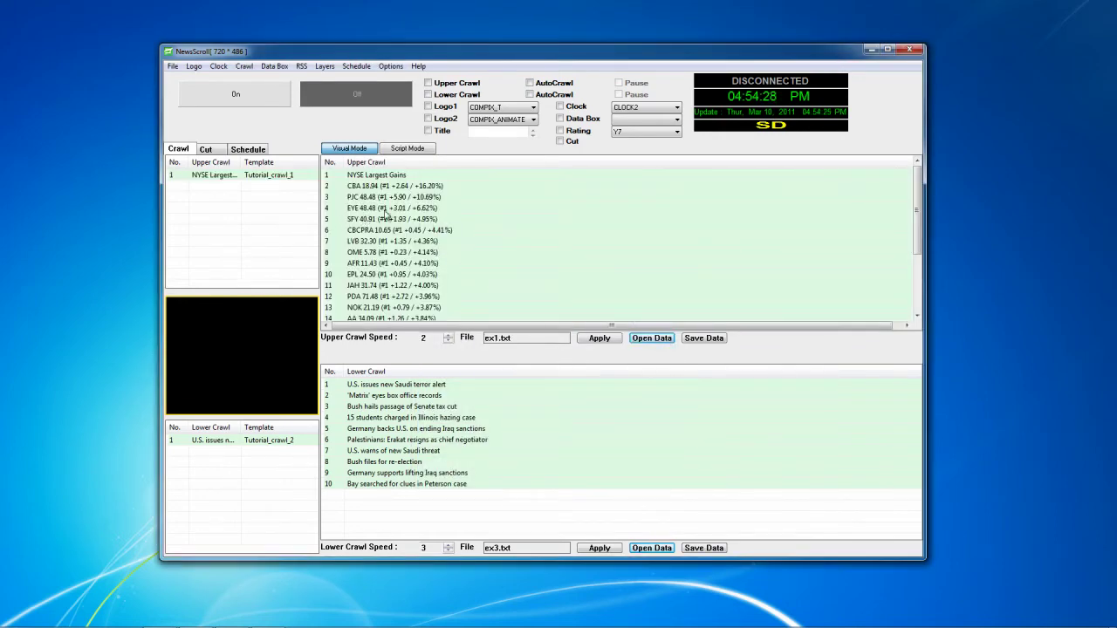
Enable both upper and lower crawls and run them briefly in the preview.
{"action": "left_click", "coordinate": [428, 94]}
{"action": "left_click", "coordinate": [429, 84]}
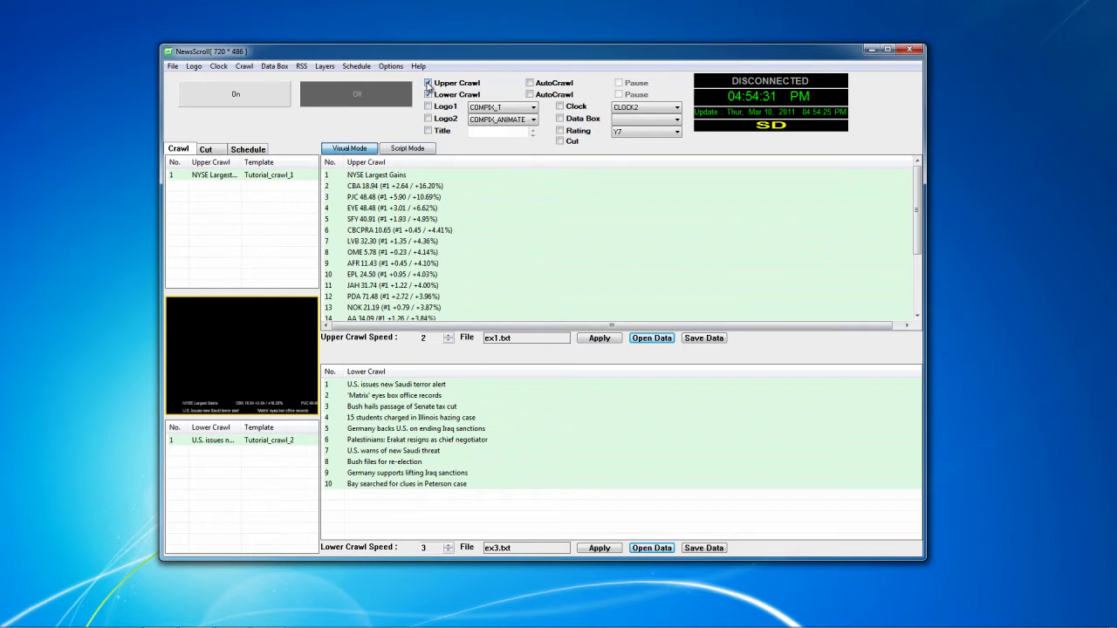
{"action": "left_click", "coordinate": [267, 96]}
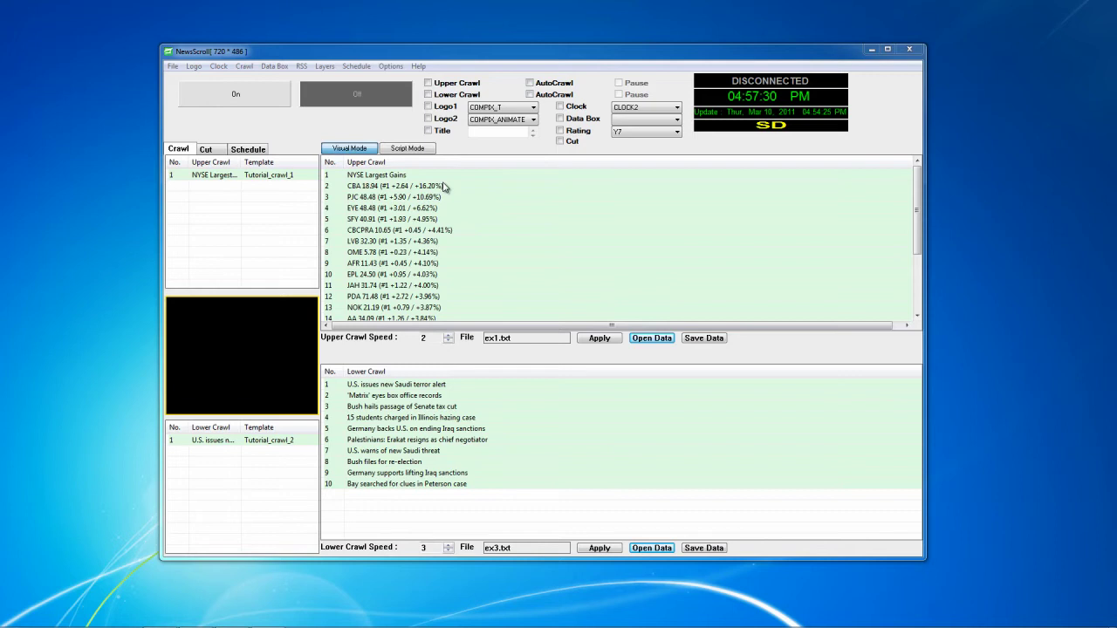
Turn on both crawls, Logo1 with COMPIX_T, and Logo2.
{"action": "left_click", "coordinate": [428, 83]}
{"action": "left_click", "coordinate": [429, 95]}
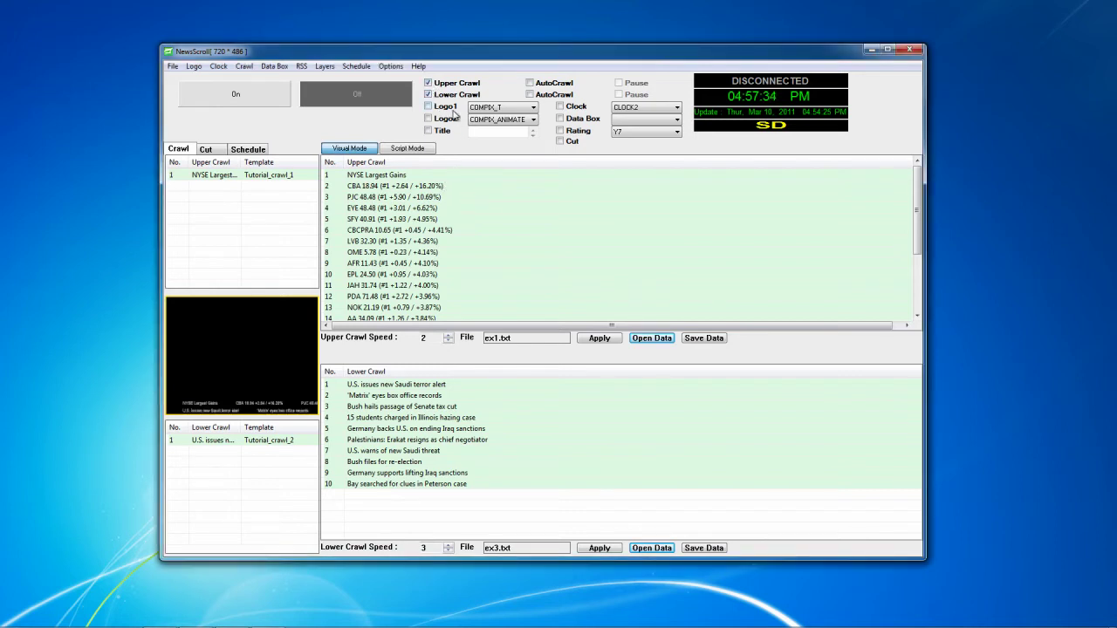
{"action": "left_click", "coordinate": [528, 110]}
{"action": "left_click", "coordinate": [527, 110]}
{"action": "left_click", "coordinate": [429, 107]}
{"action": "left_click", "coordinate": [429, 120]}
Enable the LIVE title, the clock, and the Y7 rating.
{"action": "left_click", "coordinate": [428, 130]}
{"action": "left_click", "coordinate": [560, 106]}
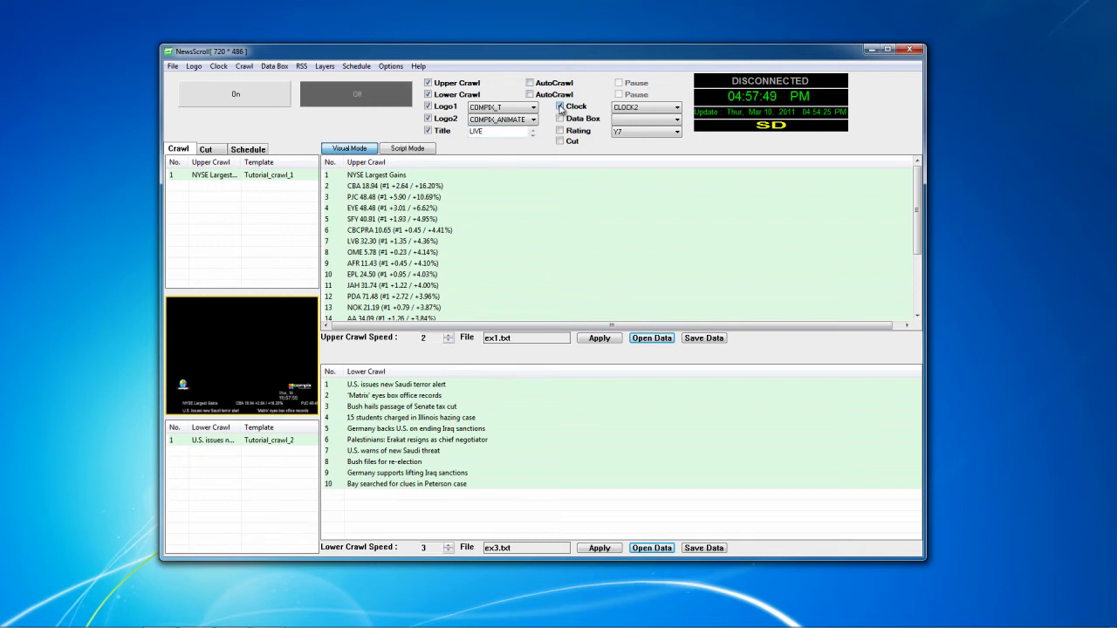
{"action": "left_click", "coordinate": [561, 131]}
Browse to TUTORIAL_CUT_FILE as the cut, select its lower-third, and put all graphics on air.
{"action": "left_click", "coordinate": [206, 150]}
{"action": "left_click", "coordinate": [208, 165]}
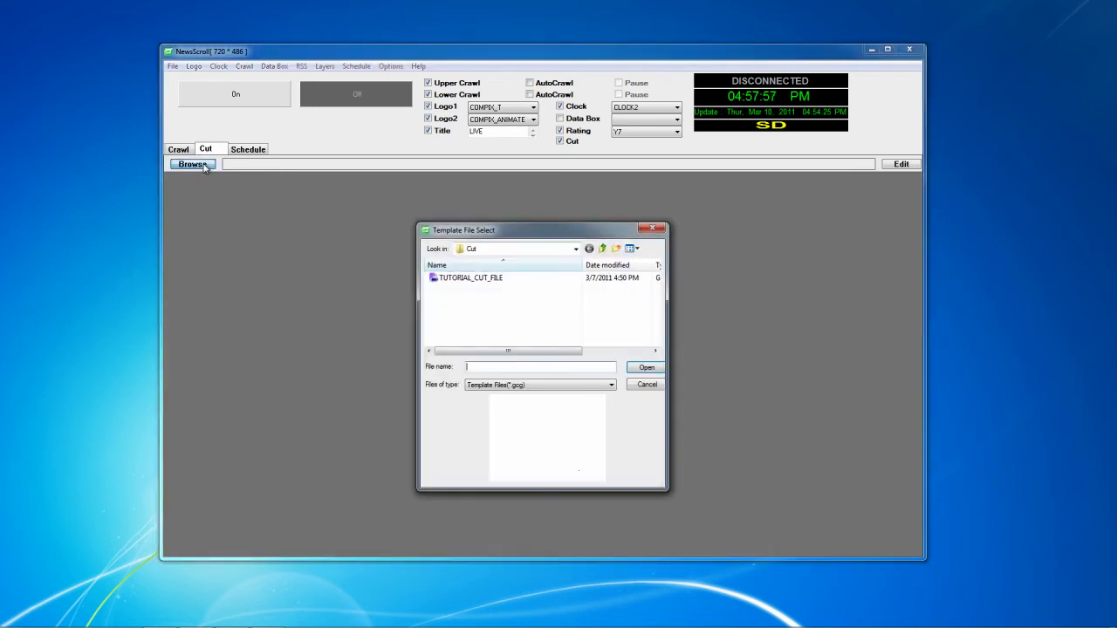
{"action": "left_click", "coordinate": [477, 280]}
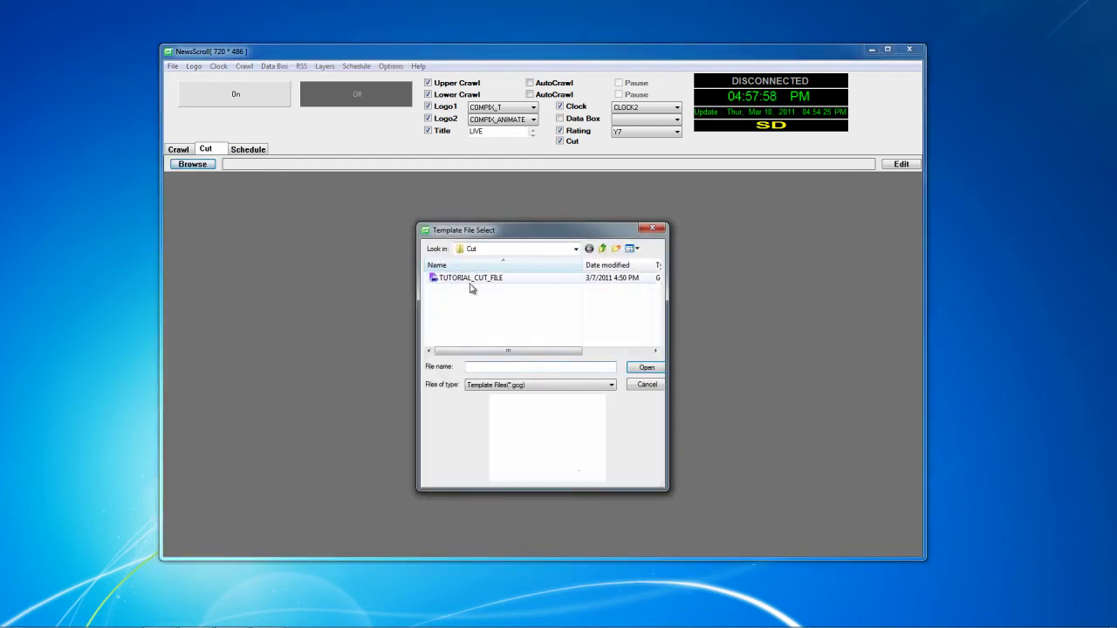
{"action": "left_click", "coordinate": [647, 369]}
{"action": "left_click", "coordinate": [218, 232]}
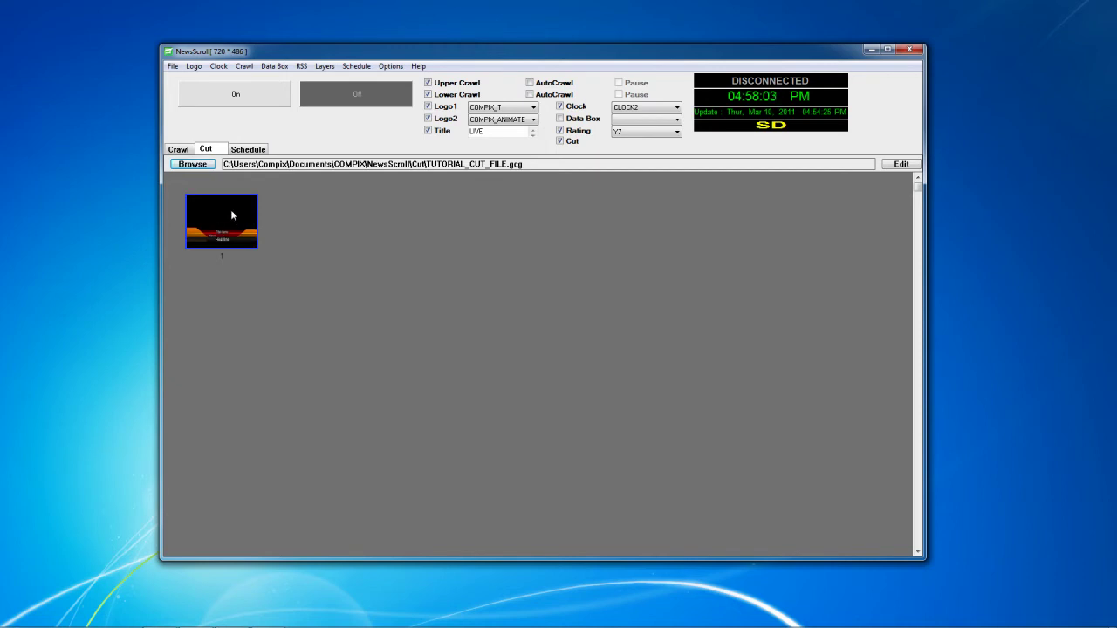
{"action": "left_click", "coordinate": [184, 148]}
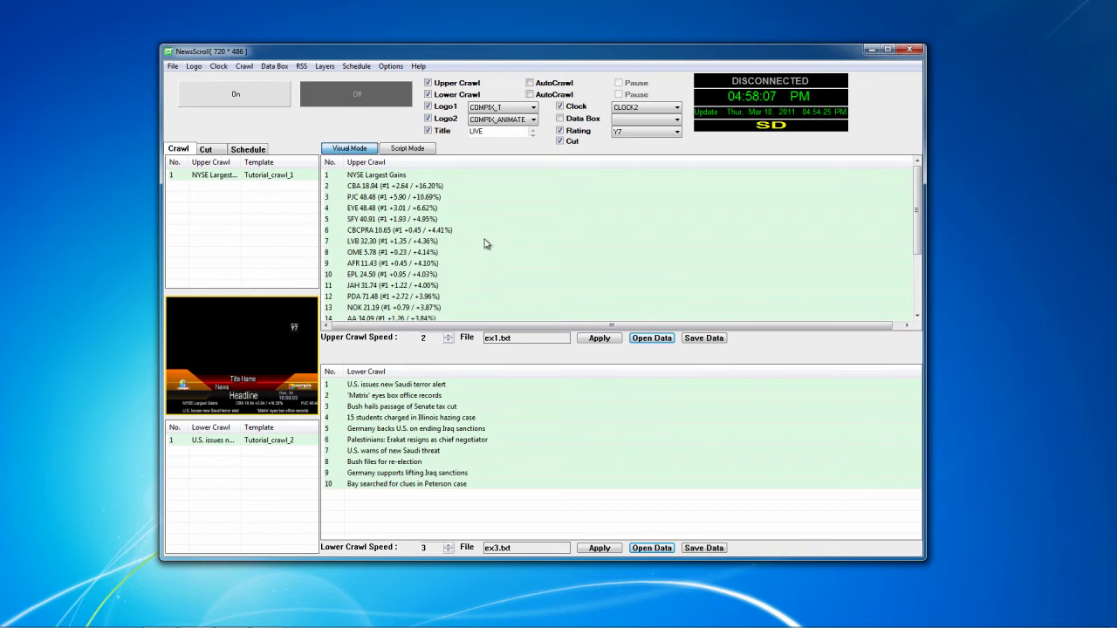
{"action": "left_click", "coordinate": [244, 98]}
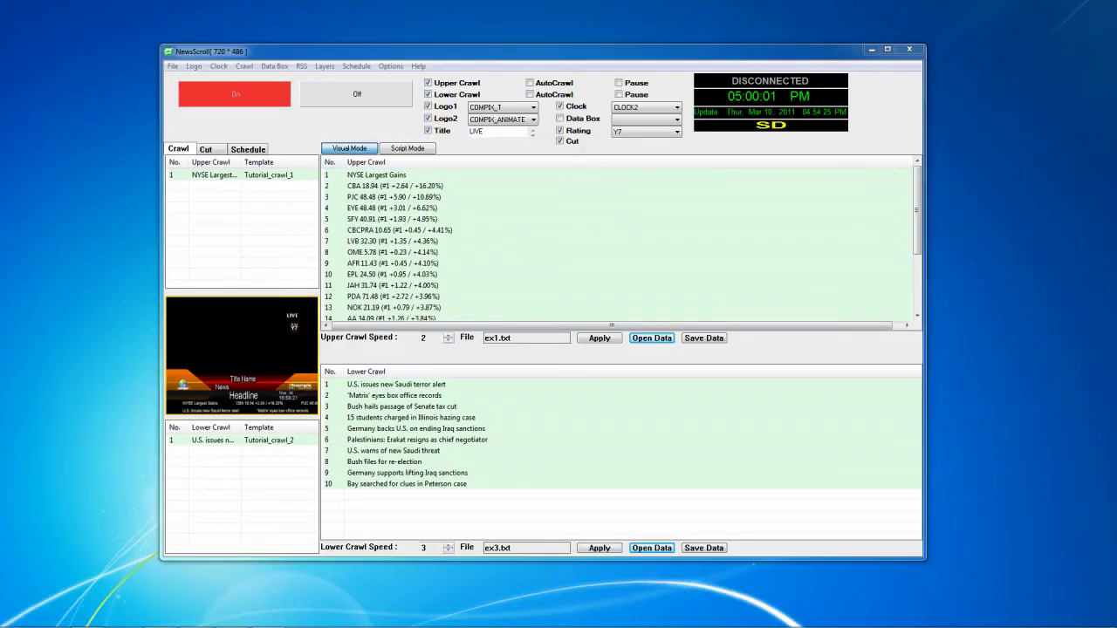
{"action": "left_click_drag", "start_coordinate": [688, 95], "coordinate": [654, 136]}
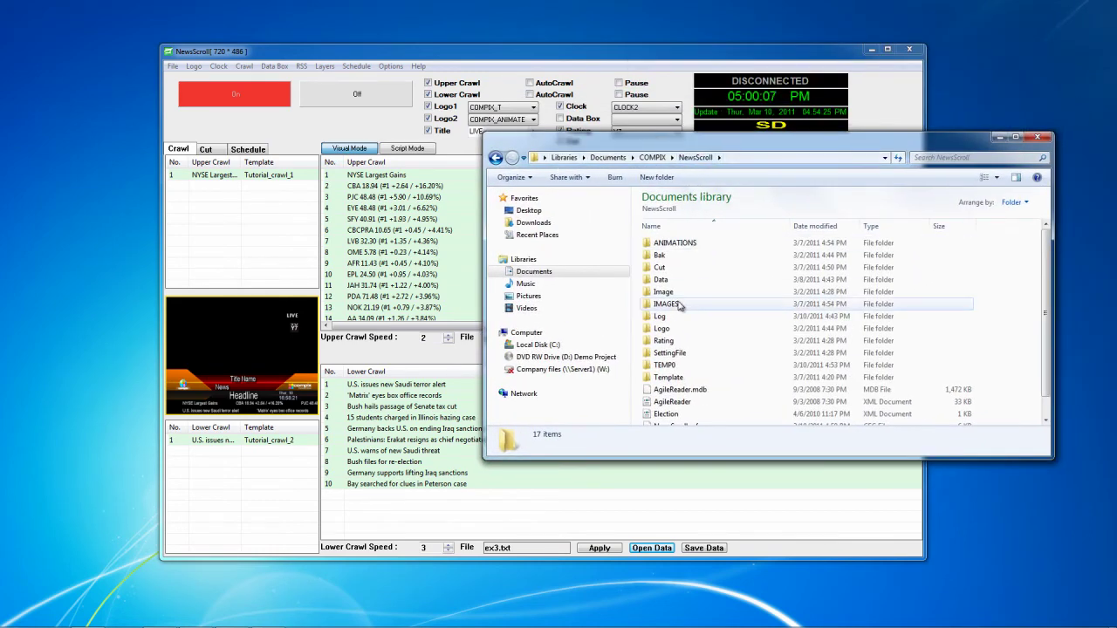
{"action": "left_click", "coordinate": [689, 378]}
{"action": "left_click", "coordinate": [707, 329]}
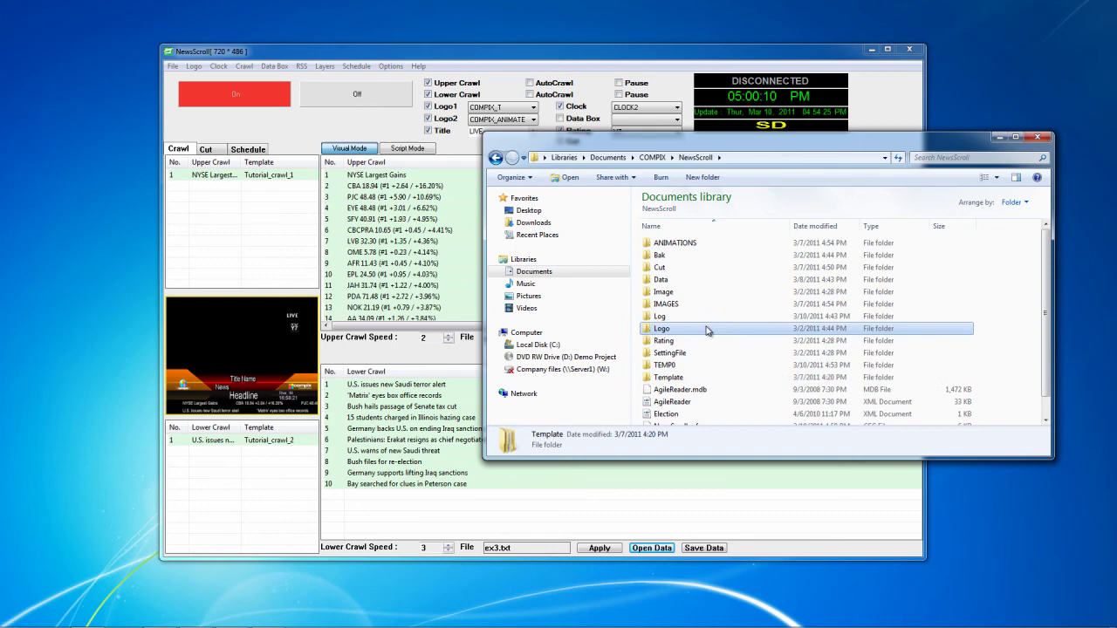
{"action": "left_click", "coordinate": [702, 268]}
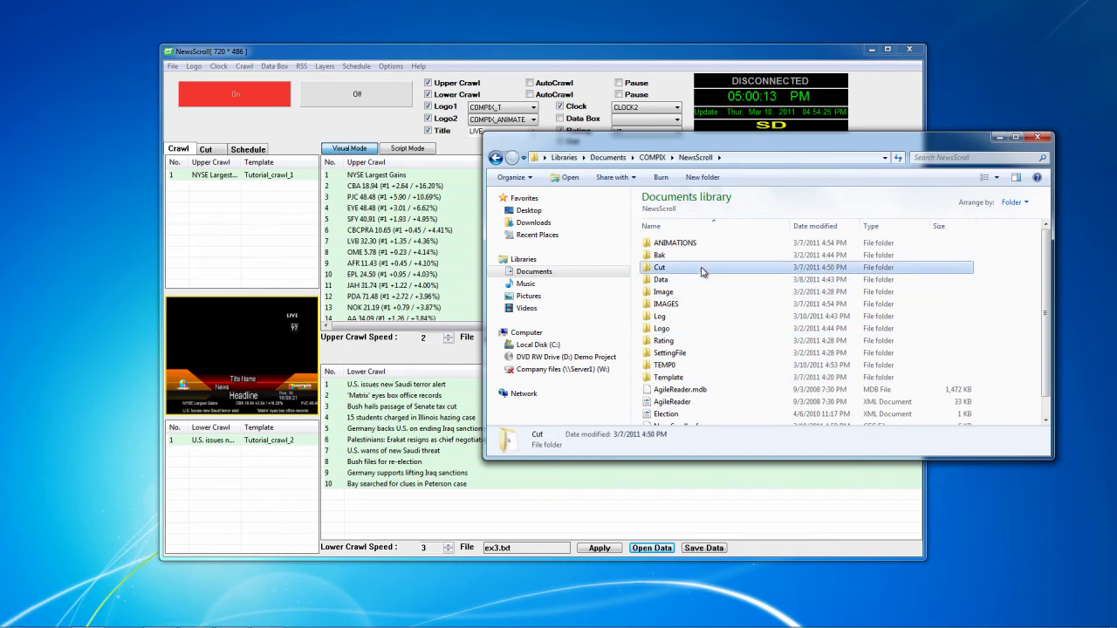
{"action": "left_click_drag", "start_coordinate": [568, 144], "coordinate": [1116, 157]}
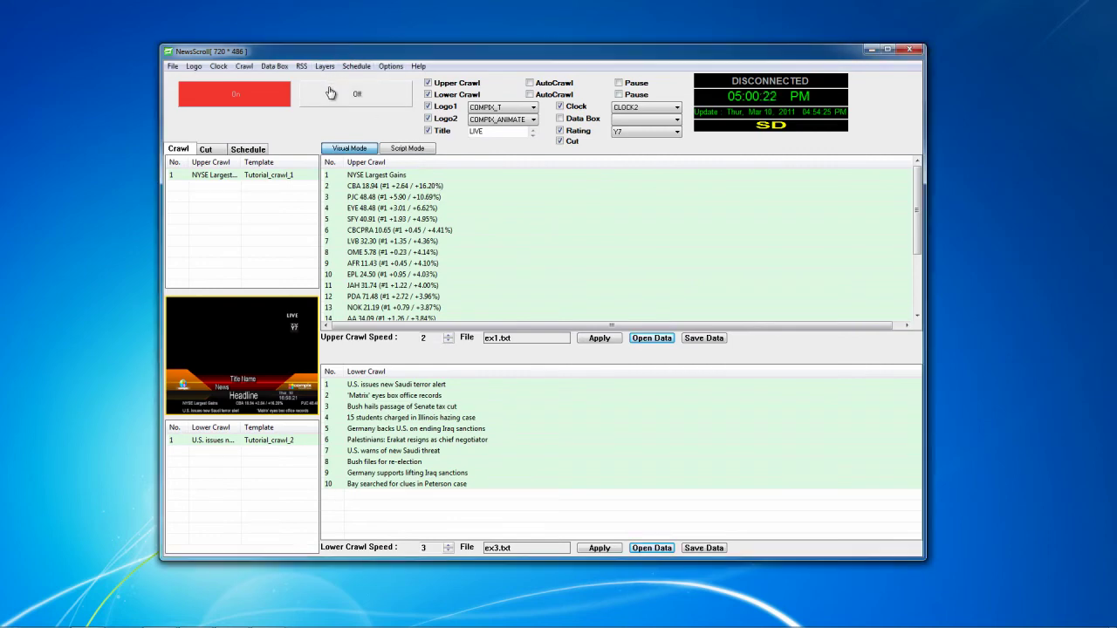
Take the graphics off air and open the Layers Position editor.
{"action": "left_click", "coordinate": [339, 90]}
{"action": "left_click", "coordinate": [324, 67]}
{"action": "left_click", "coordinate": [339, 81]}
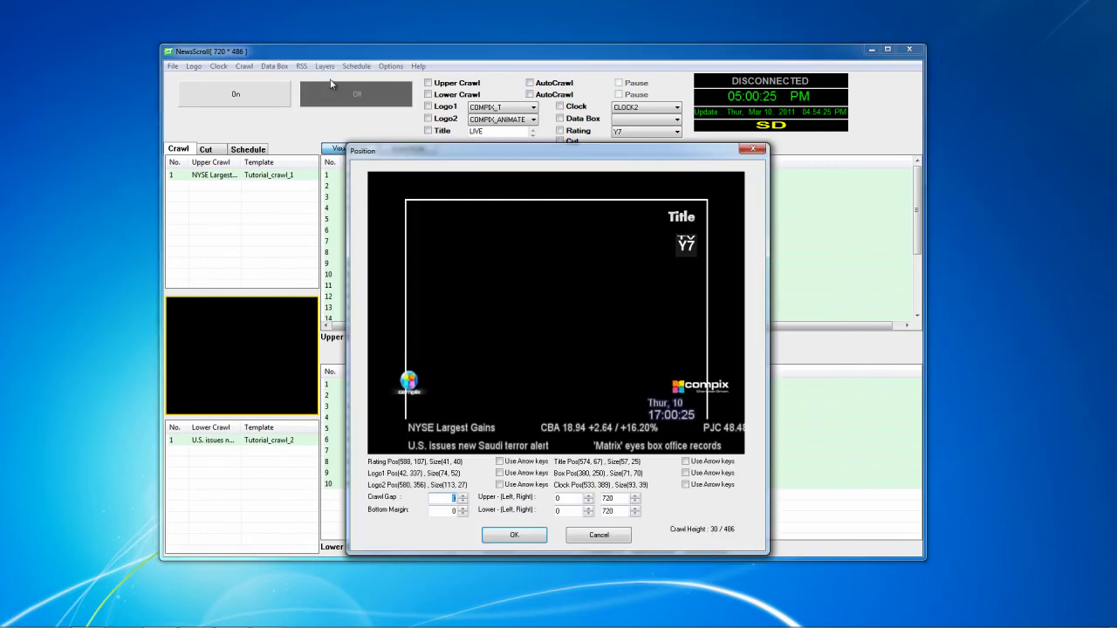
Drag the logos, rating, clock and upper crawl into new positions and apply with OK.
{"action": "left_click_drag", "start_coordinate": [408, 384], "coordinate": [406, 381]}
{"action": "left_click_drag", "start_coordinate": [691, 393], "coordinate": [690, 394]}
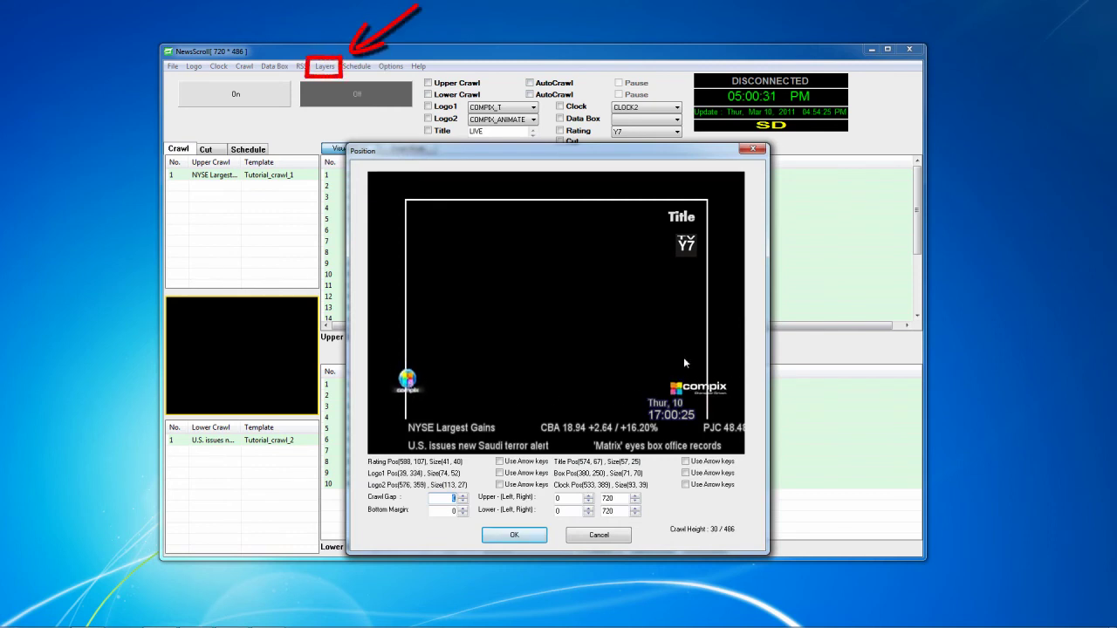
{"action": "left_click_drag", "start_coordinate": [688, 247], "coordinate": [682, 220]}
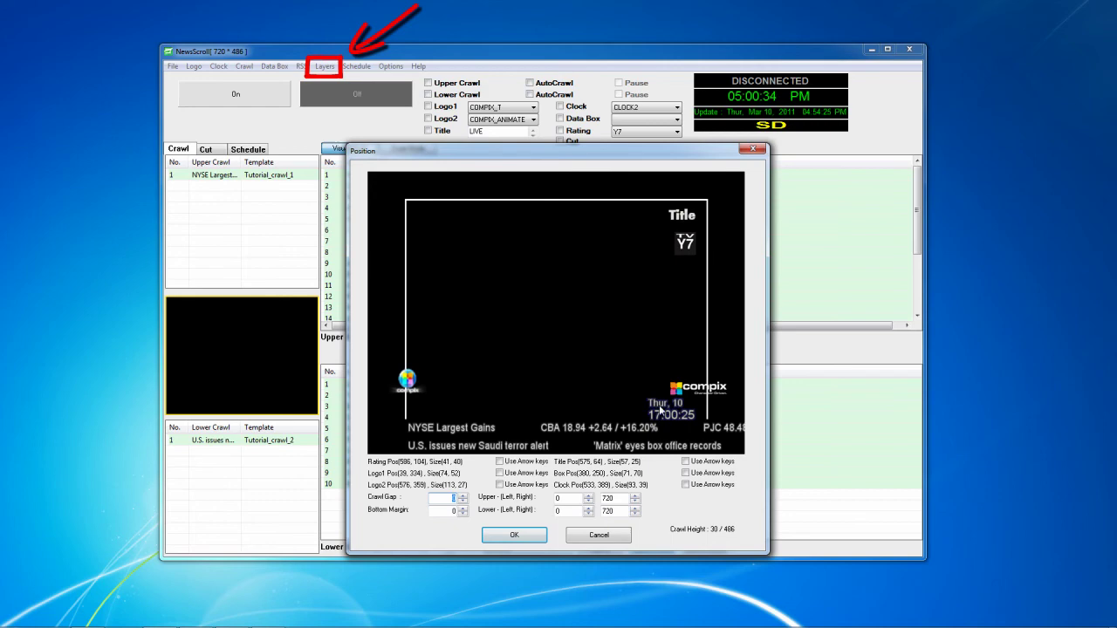
{"action": "left_click_drag", "start_coordinate": [659, 404], "coordinate": [609, 450]}
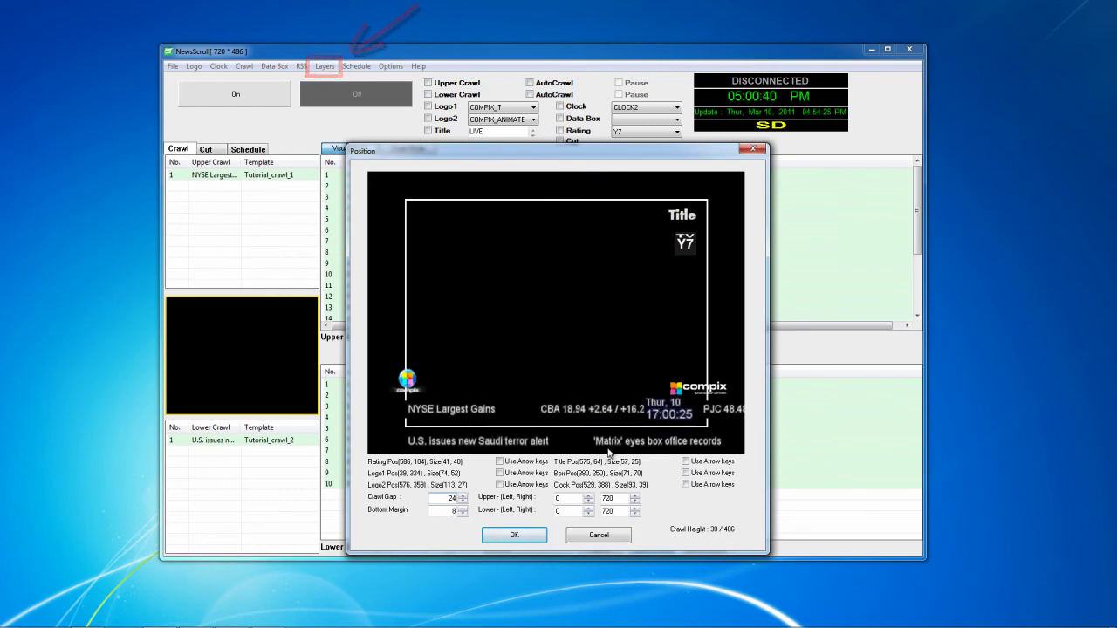
{"action": "left_click", "coordinate": [514, 534]}
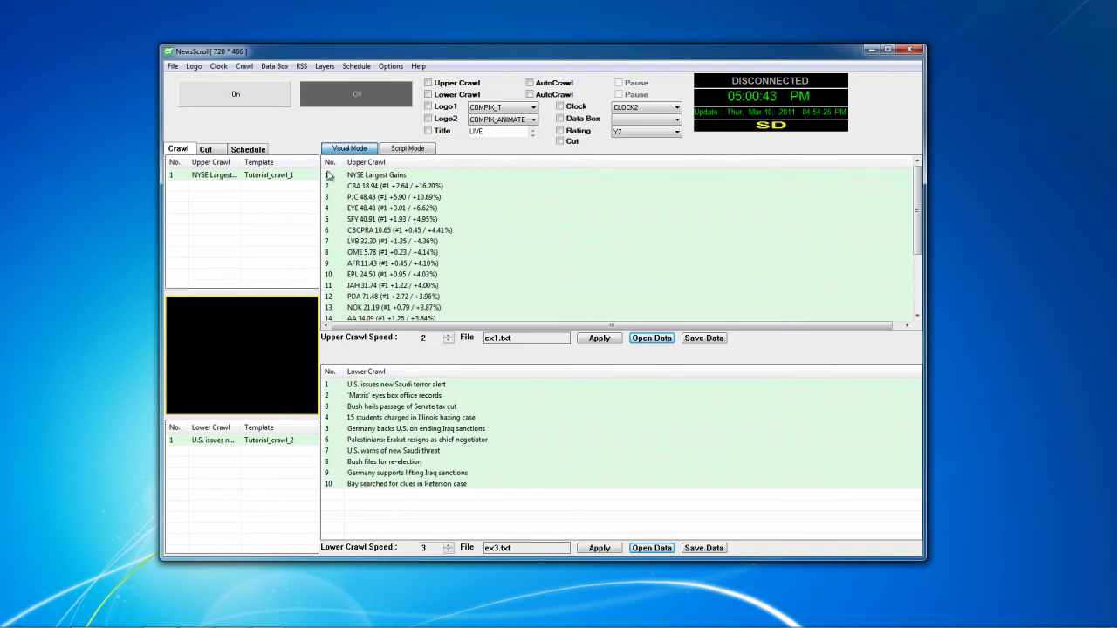